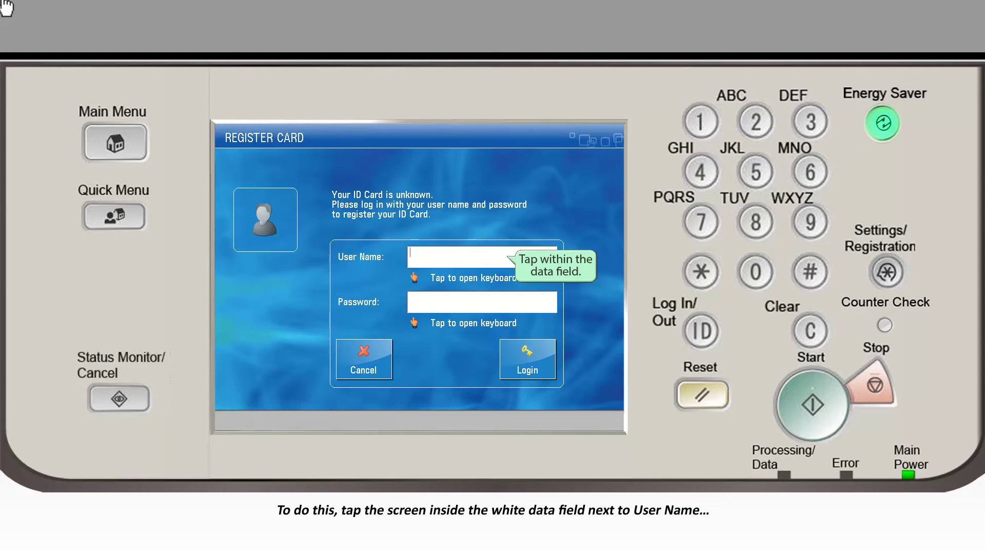
{"action": "left_click", "coordinate": [443, 257]}
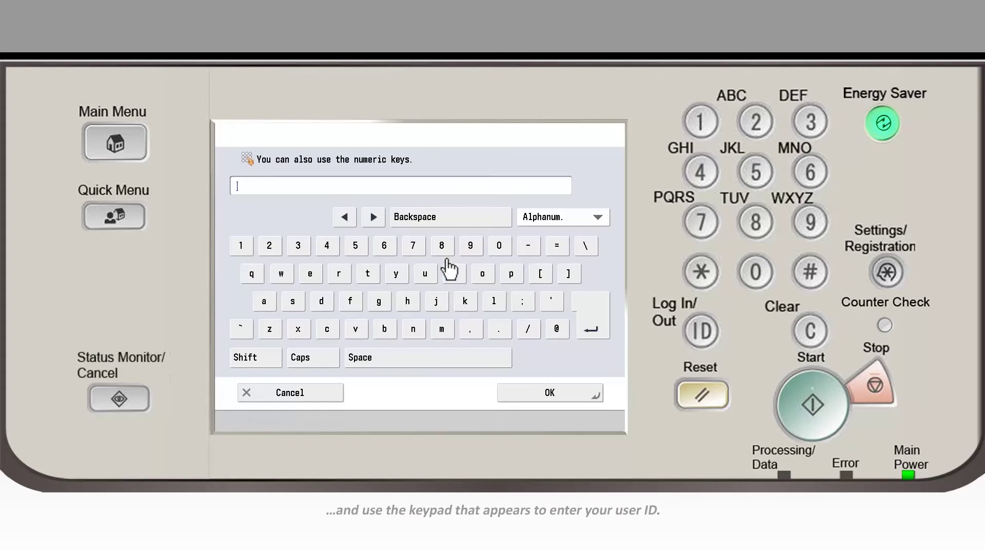
{"action": "left_click", "coordinate": [329, 333]}
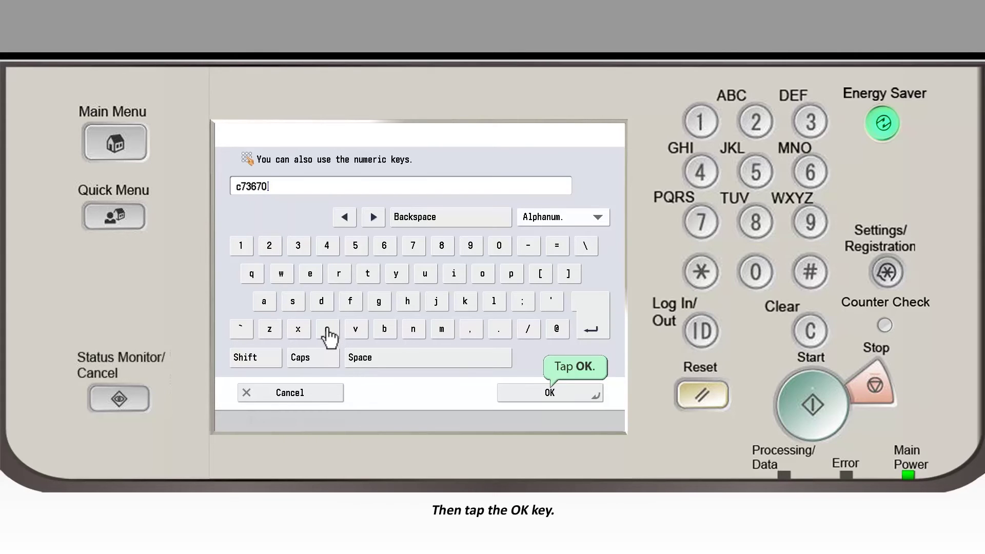
{"action": "left_click", "coordinate": [549, 393]}
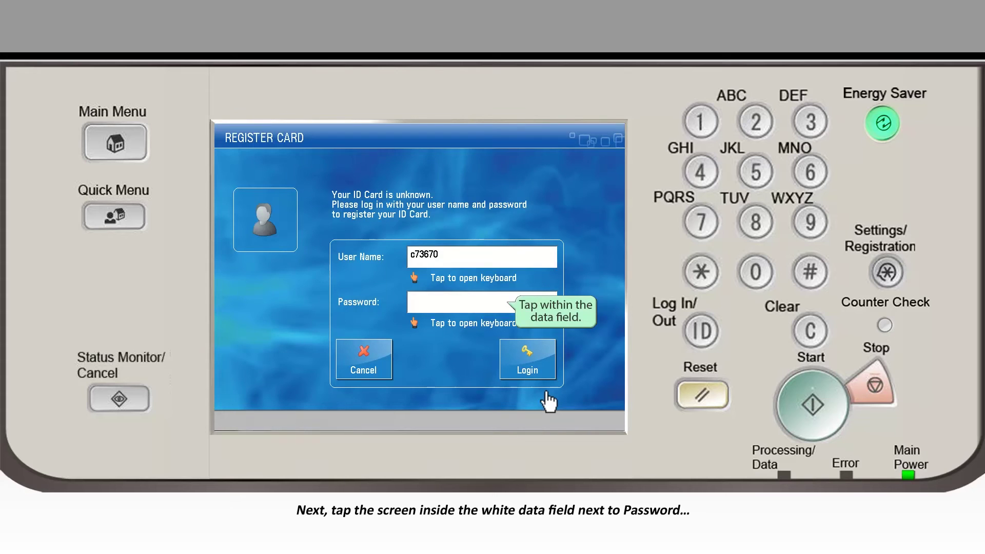
{"action": "left_click", "coordinate": [449, 307]}
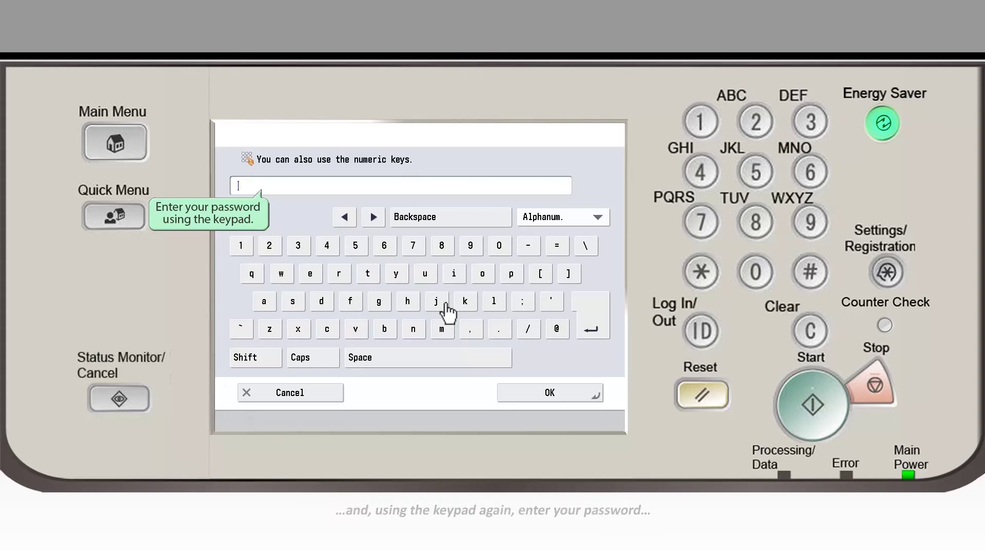
{"action": "left_click", "coordinate": [512, 274]}
{"action": "left_click", "coordinate": [512, 274]}
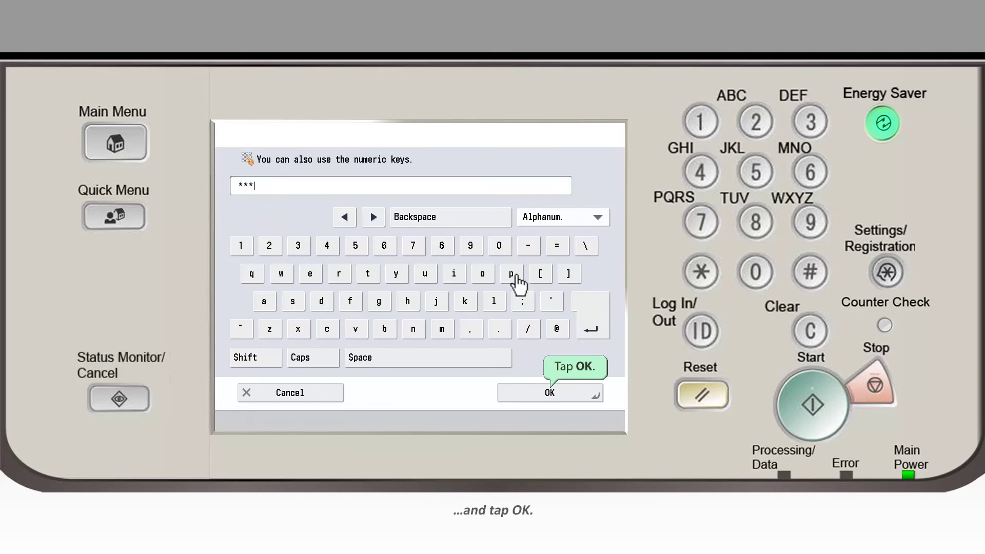
{"action": "left_click", "coordinate": [549, 394]}
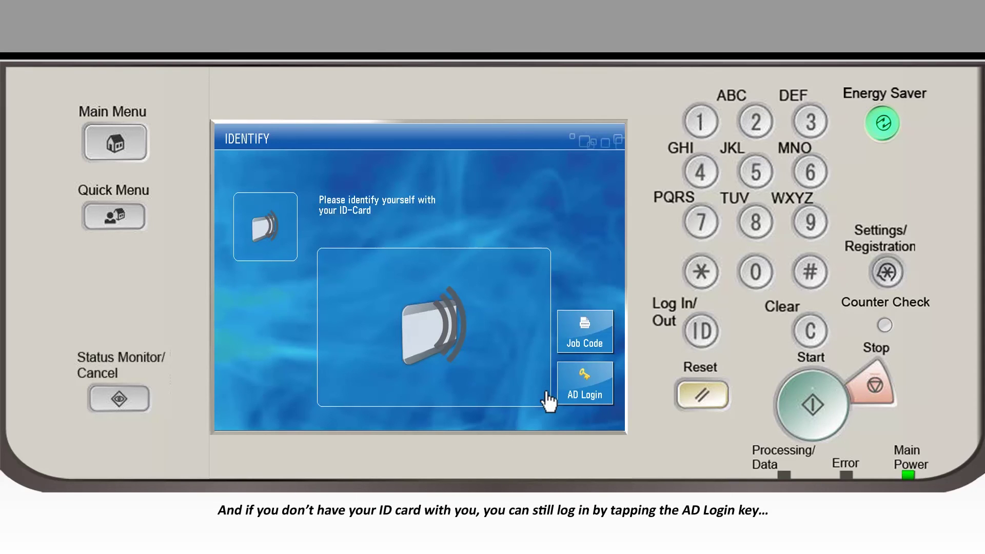
- Switch the Identify screen to AD Login for user name and password sign-in
{"action": "left_click", "coordinate": [585, 385]}
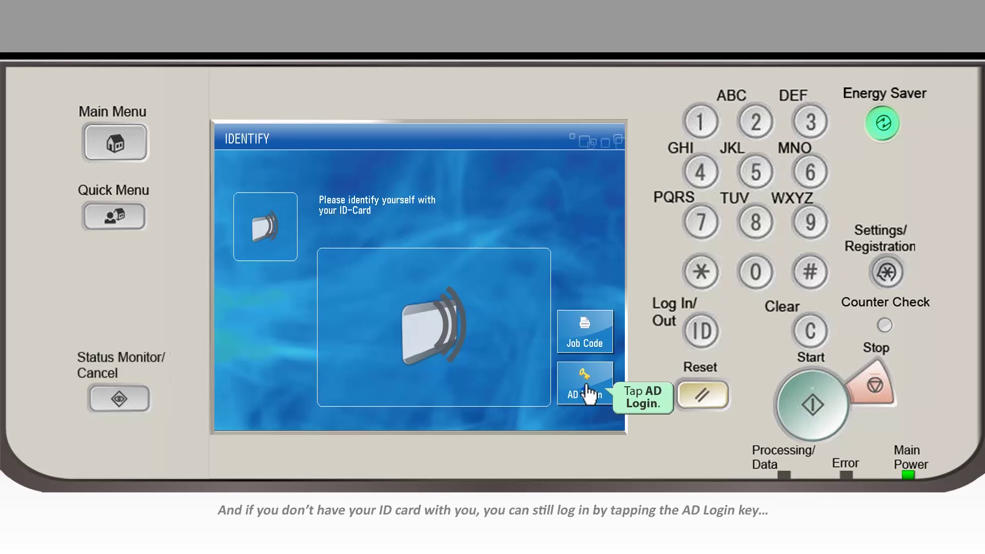
{"action": "type", "text": "c73670"}
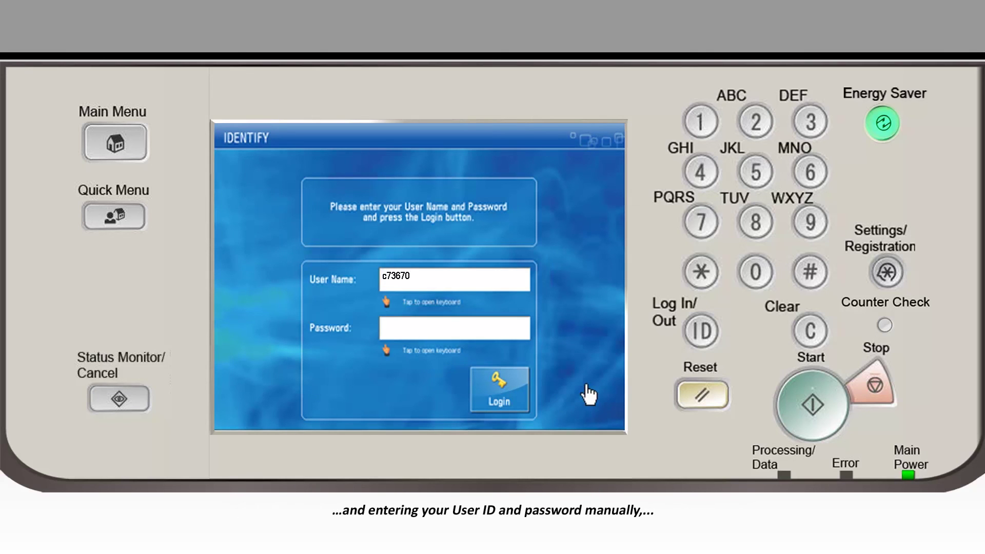
{"action": "type", "text": "***"}
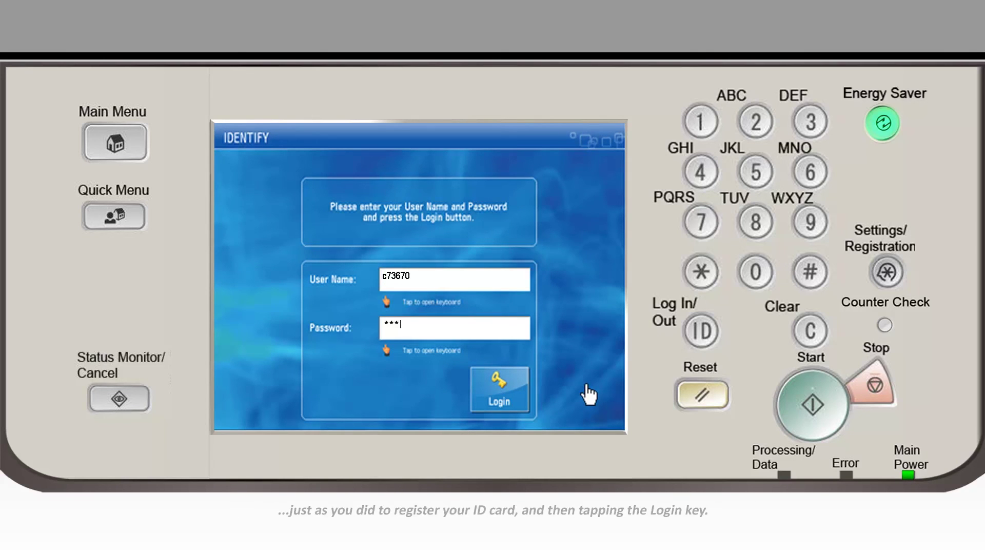